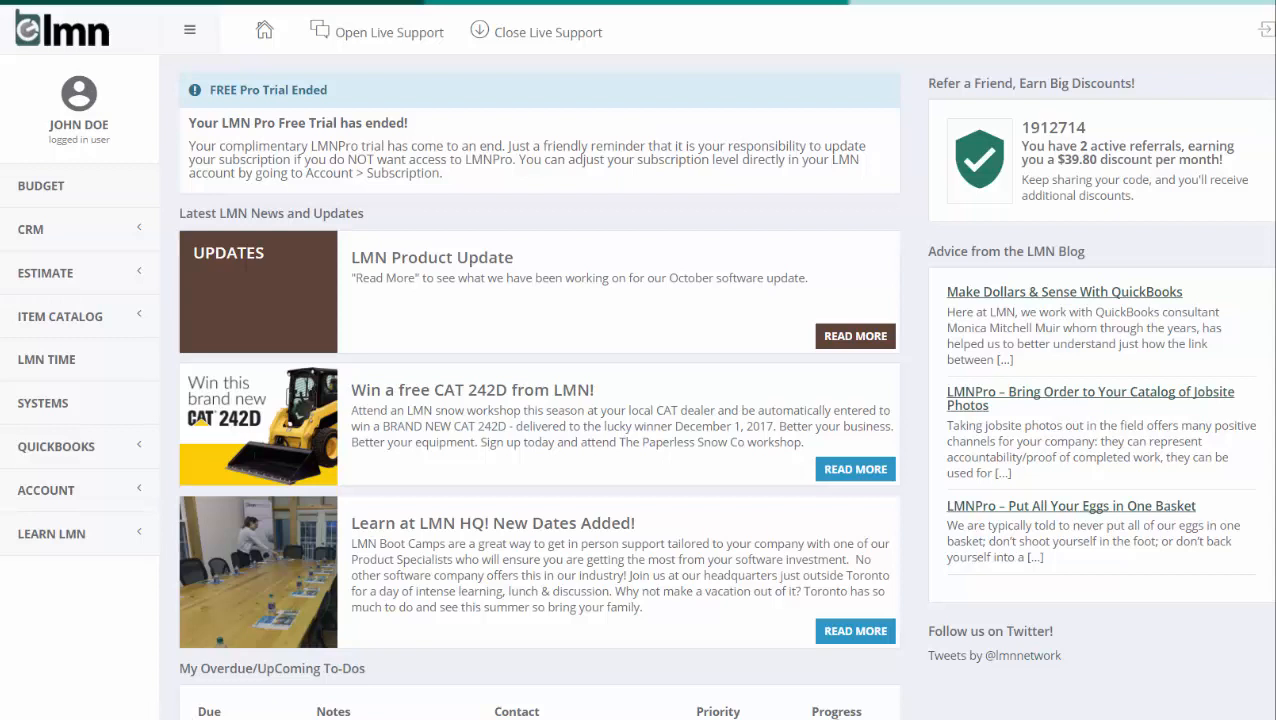
- Look through the list of sample budgets and open LMN Sample Budget 2 ($1M)
left_click(87, 191)
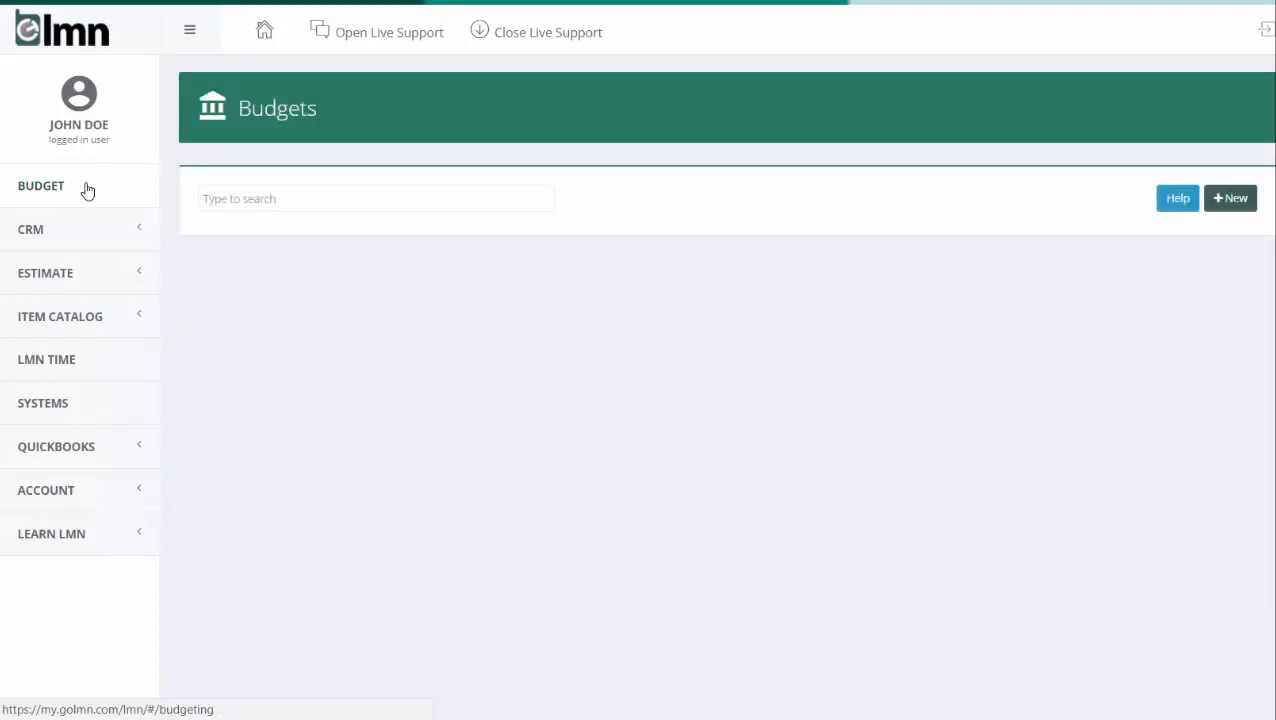
scroll(1128, 386, "down", 1)
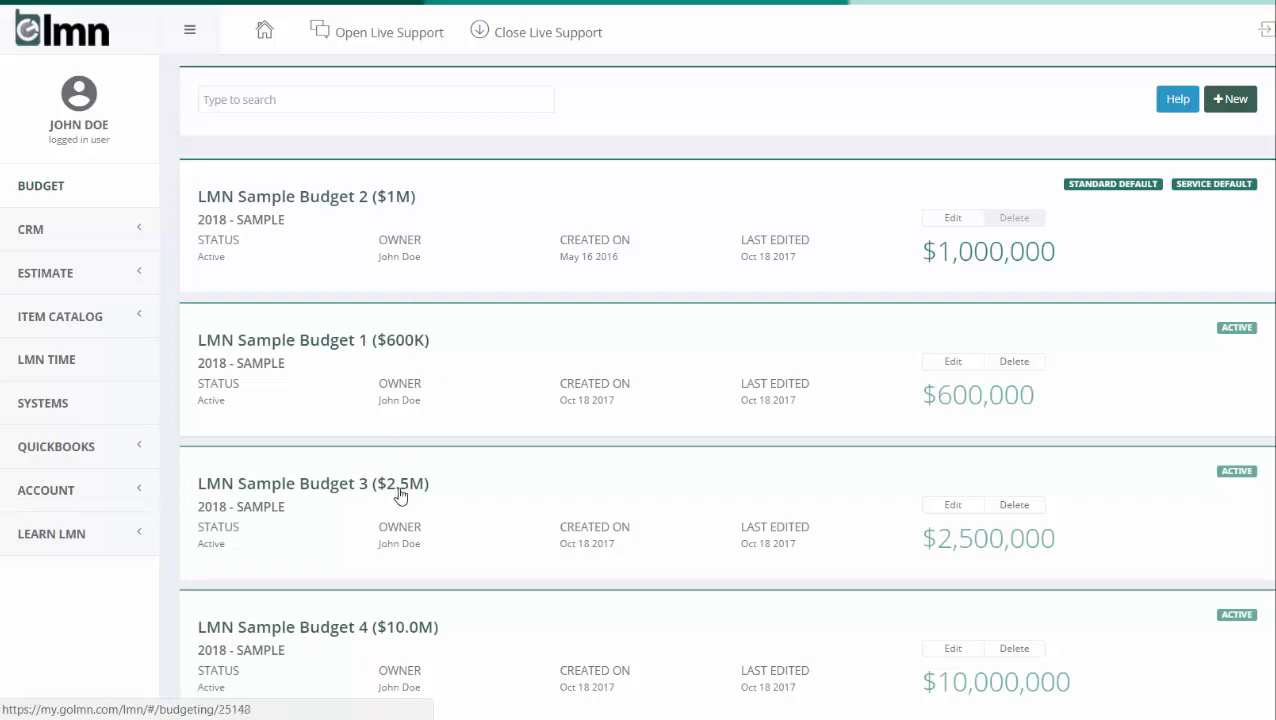
scroll(400, 480, "down", 2)
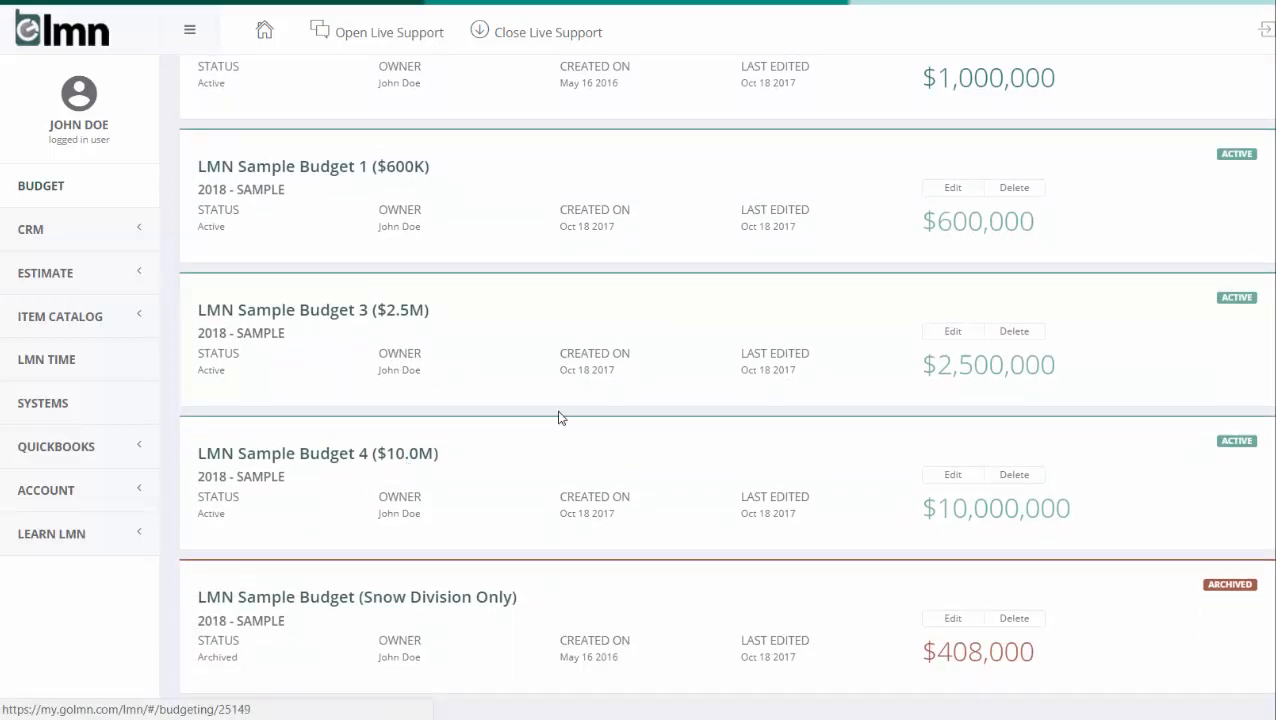
scroll(560, 416, "up", 3)
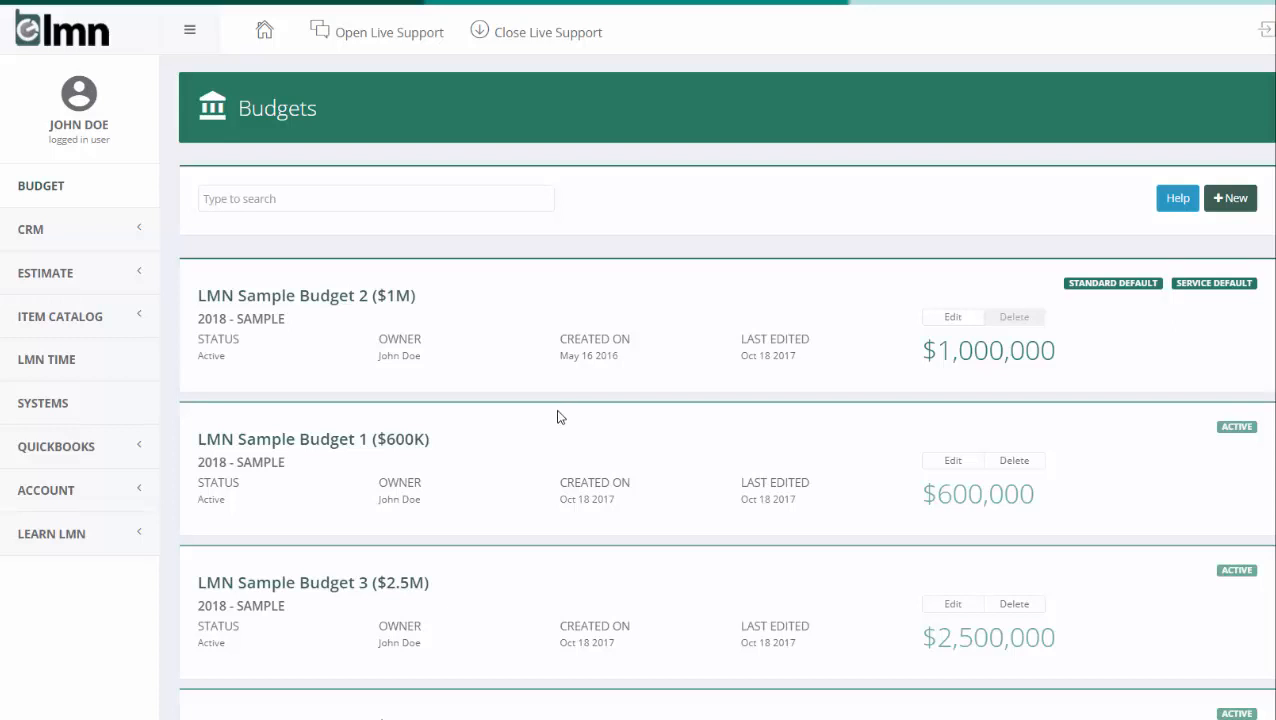
left_click(403, 304)
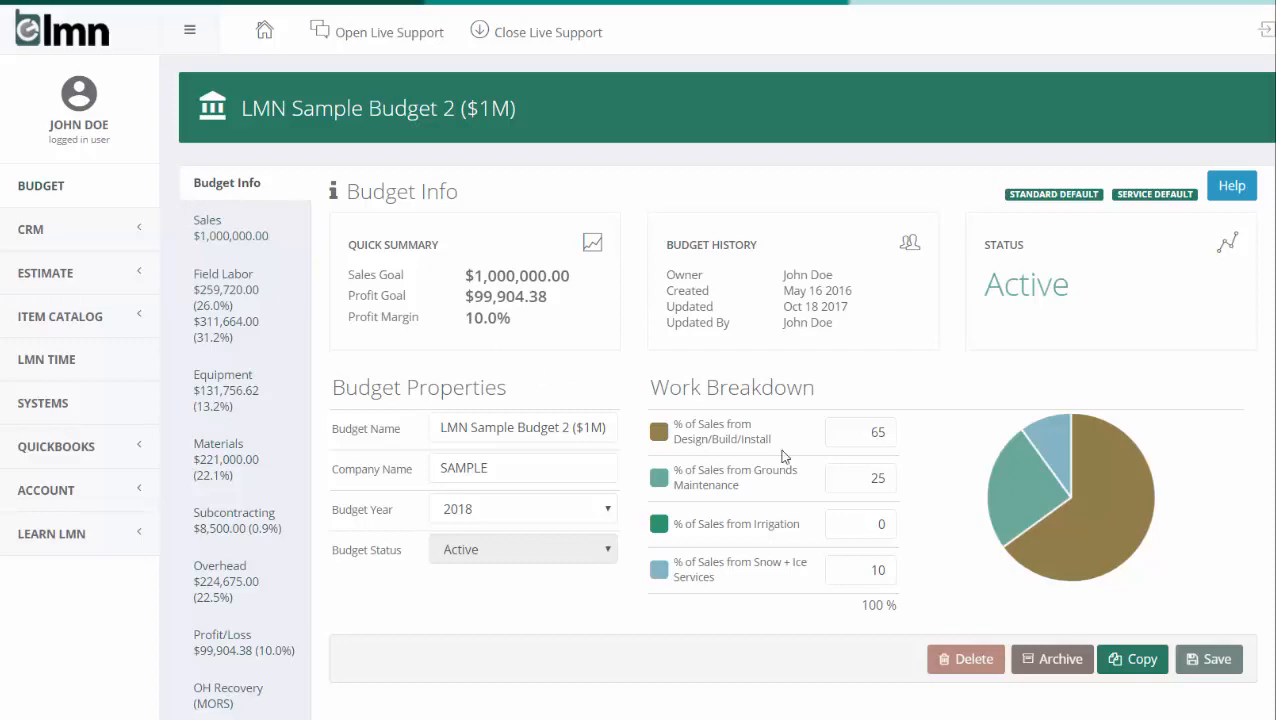
- Start a copy of the sample budget and name it Sampletree Landscape Budget
left_click(1138, 660)
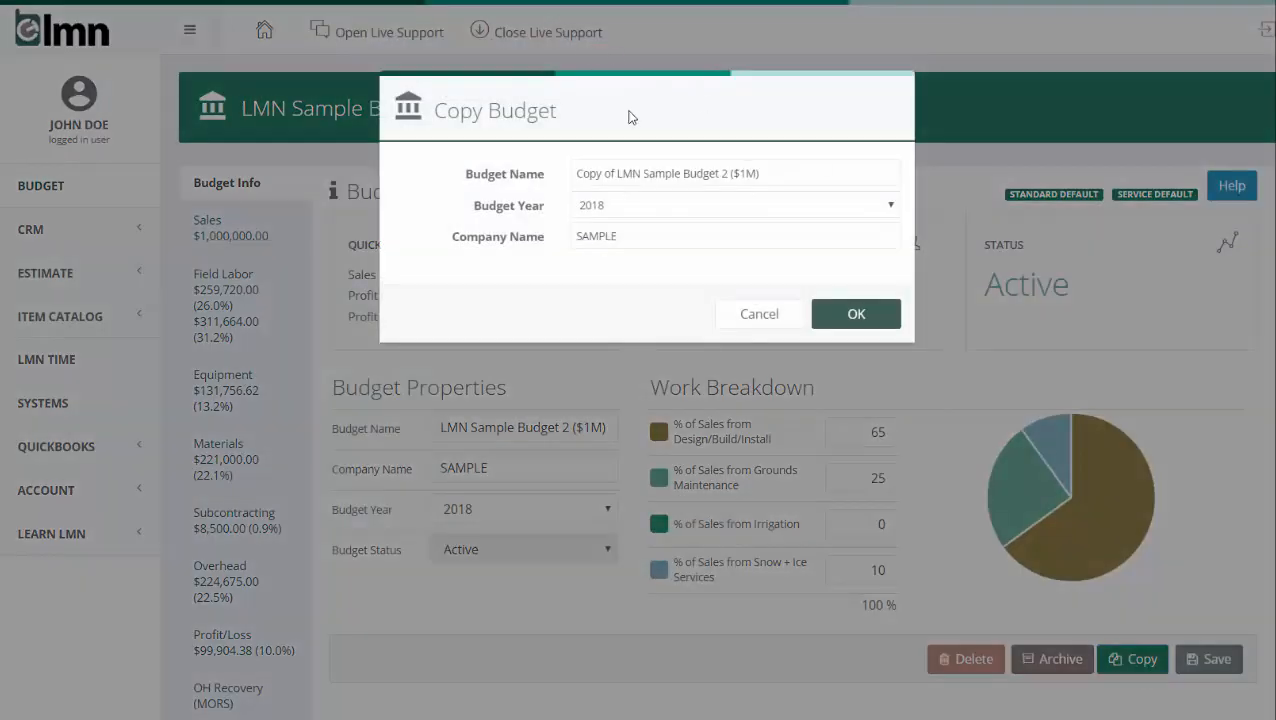
left_click_drag(796, 164, 444, 103)
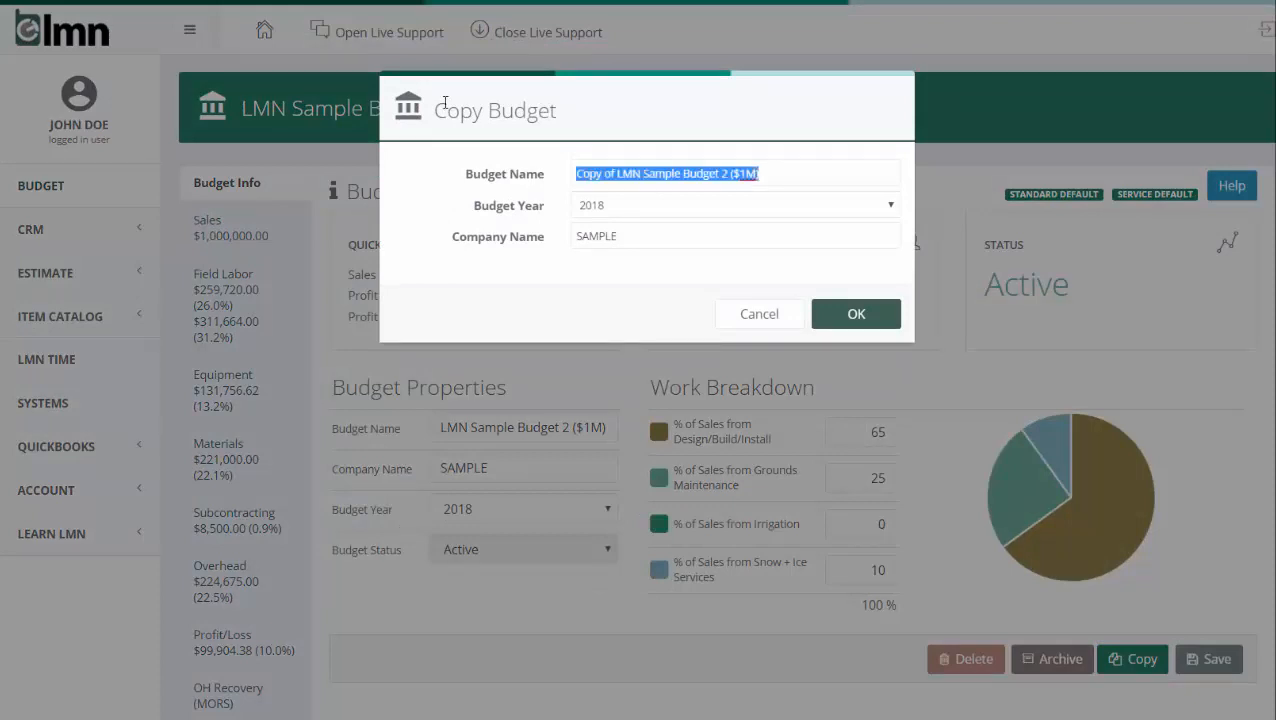
type("Samplet")
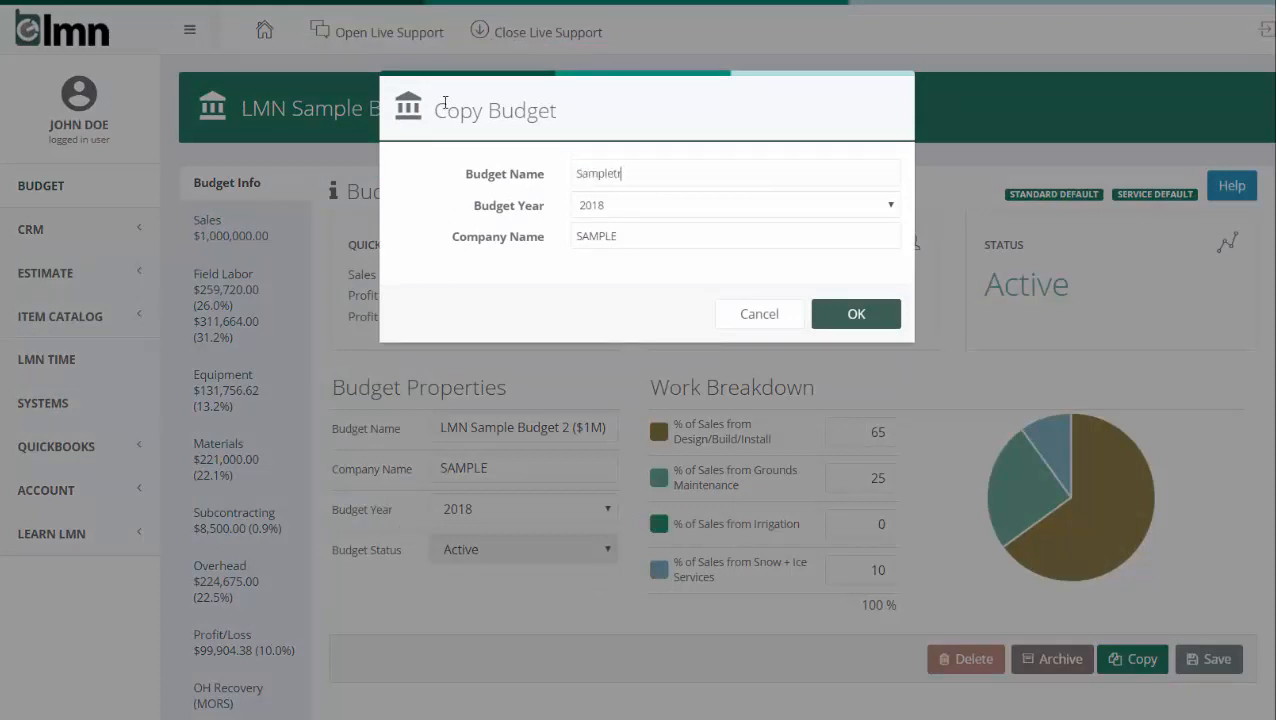
type("ree Landscape Budget")
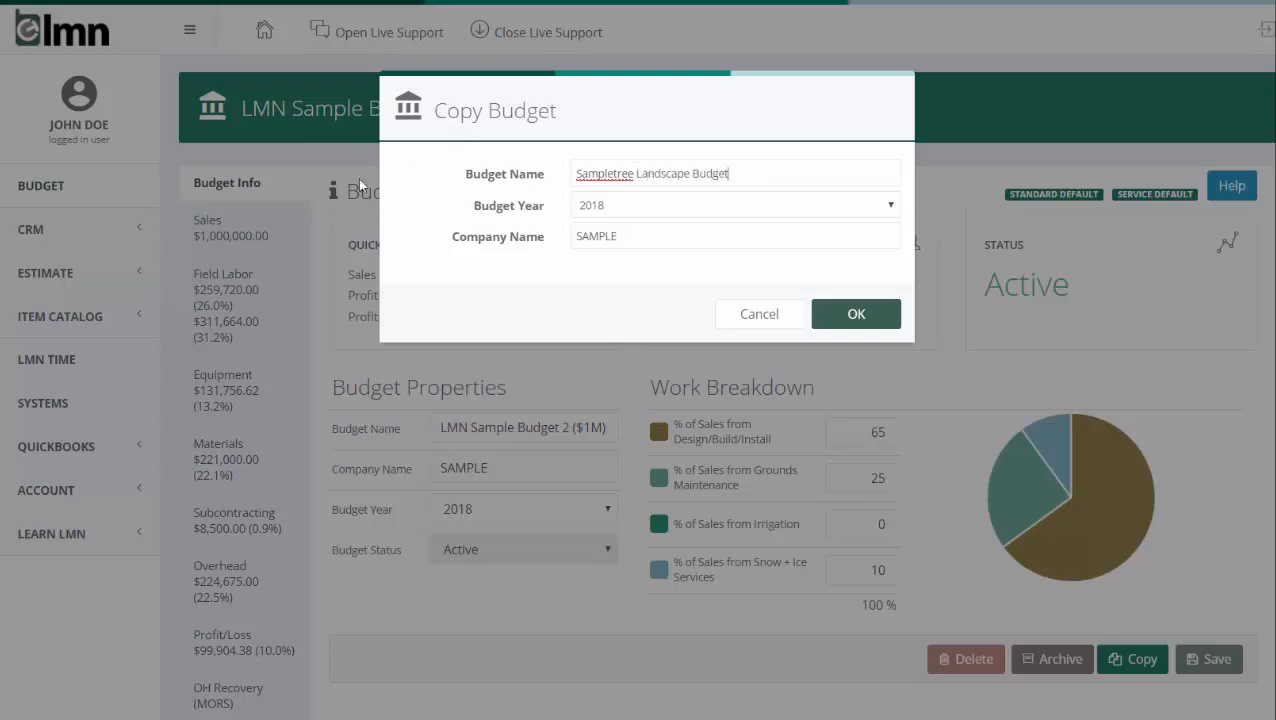
- Set the copy's company name to SAMPLETREE LANDSCAPING and create the copied budget
left_click(621, 244)
type("TREE LAN")
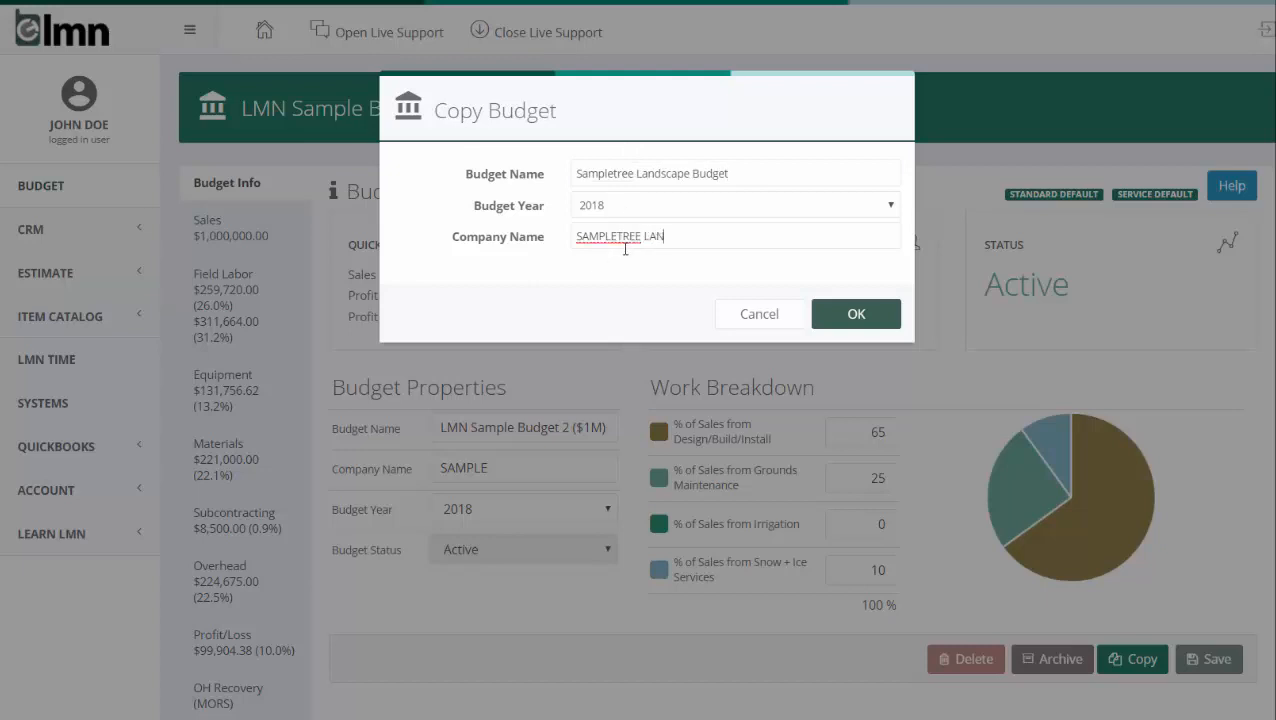
type("DSCAPING")
left_click(832, 315)
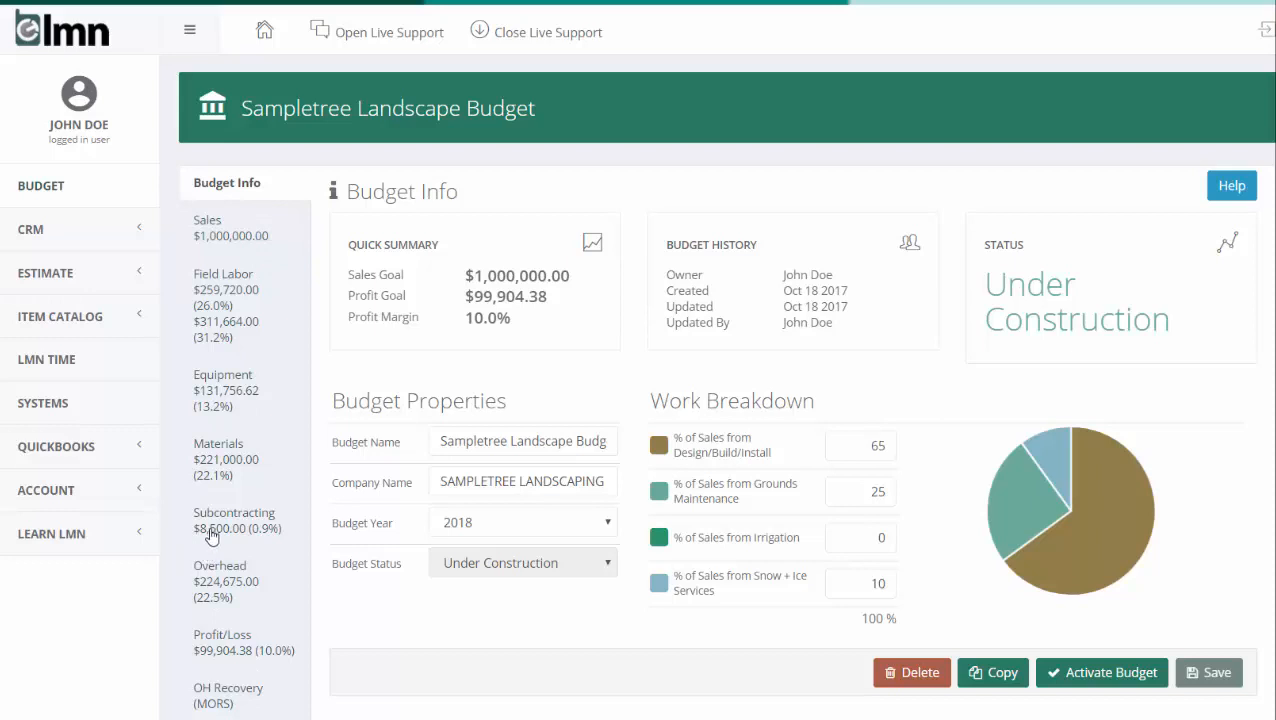
- Review the new budget's sales by division and its field labor figures, including the labor burden
left_click(224, 236)
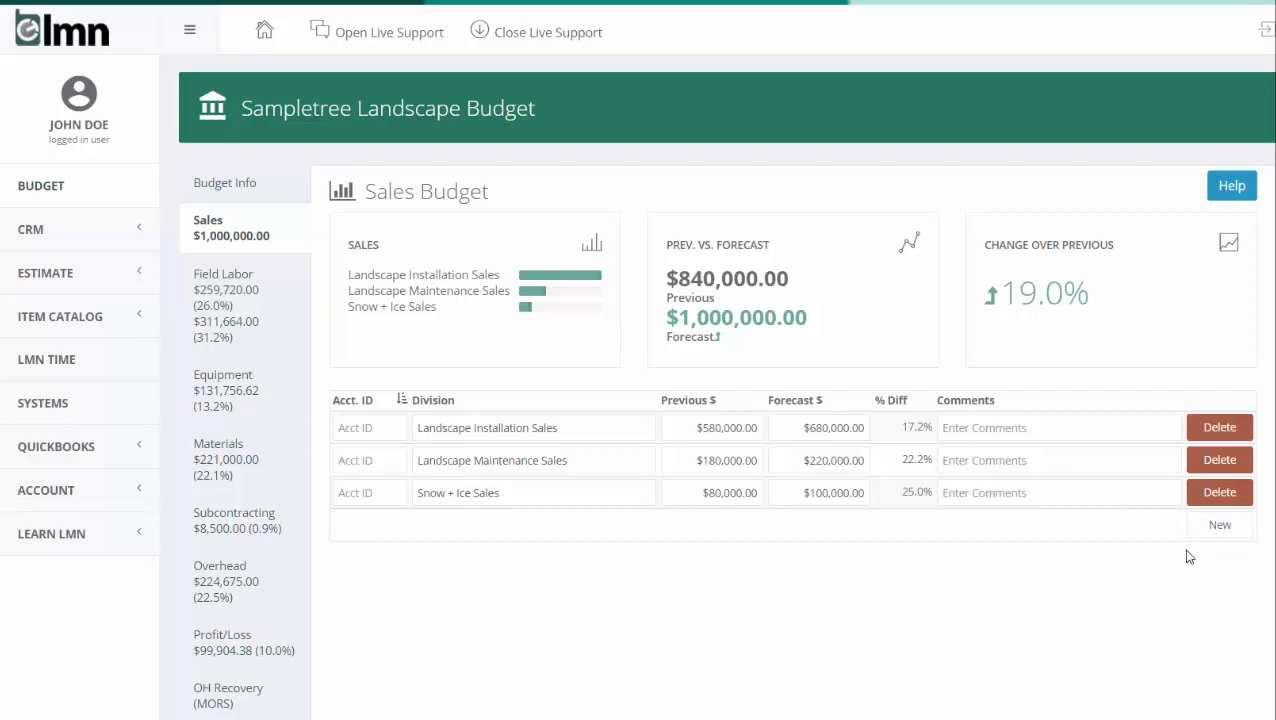
left_click(237, 302)
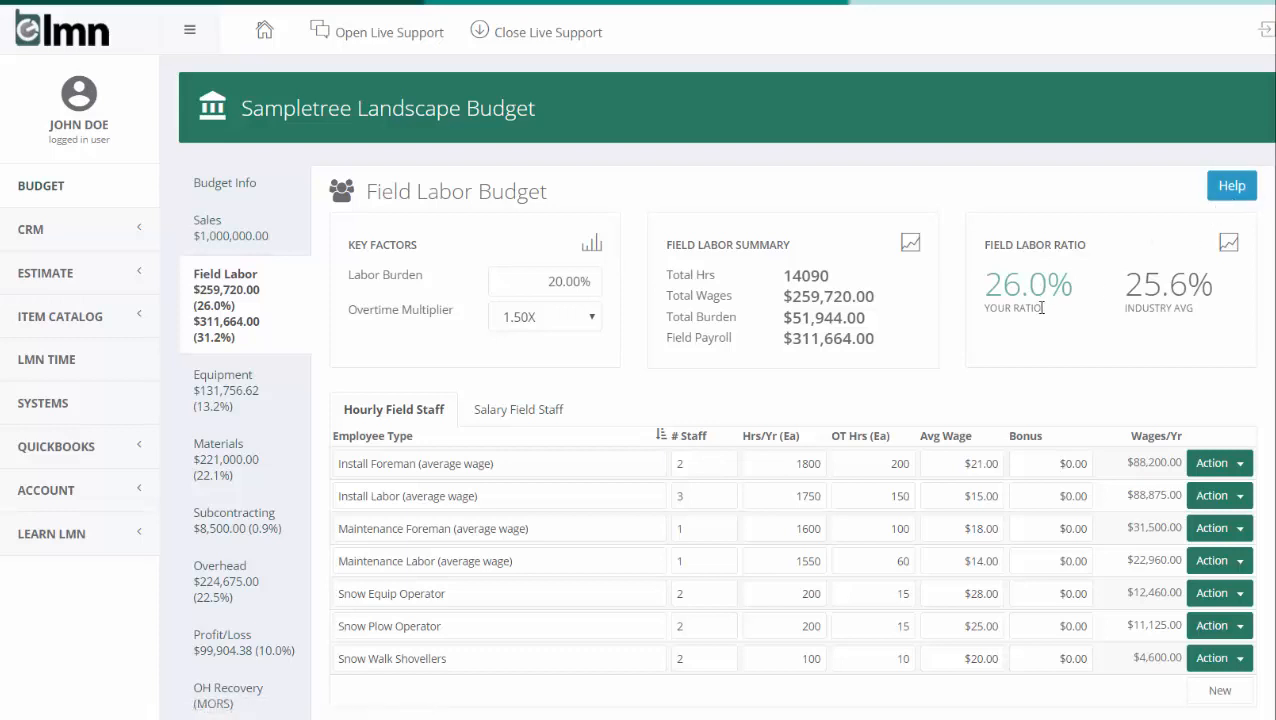
left_click_drag(545, 283, 620, 276)
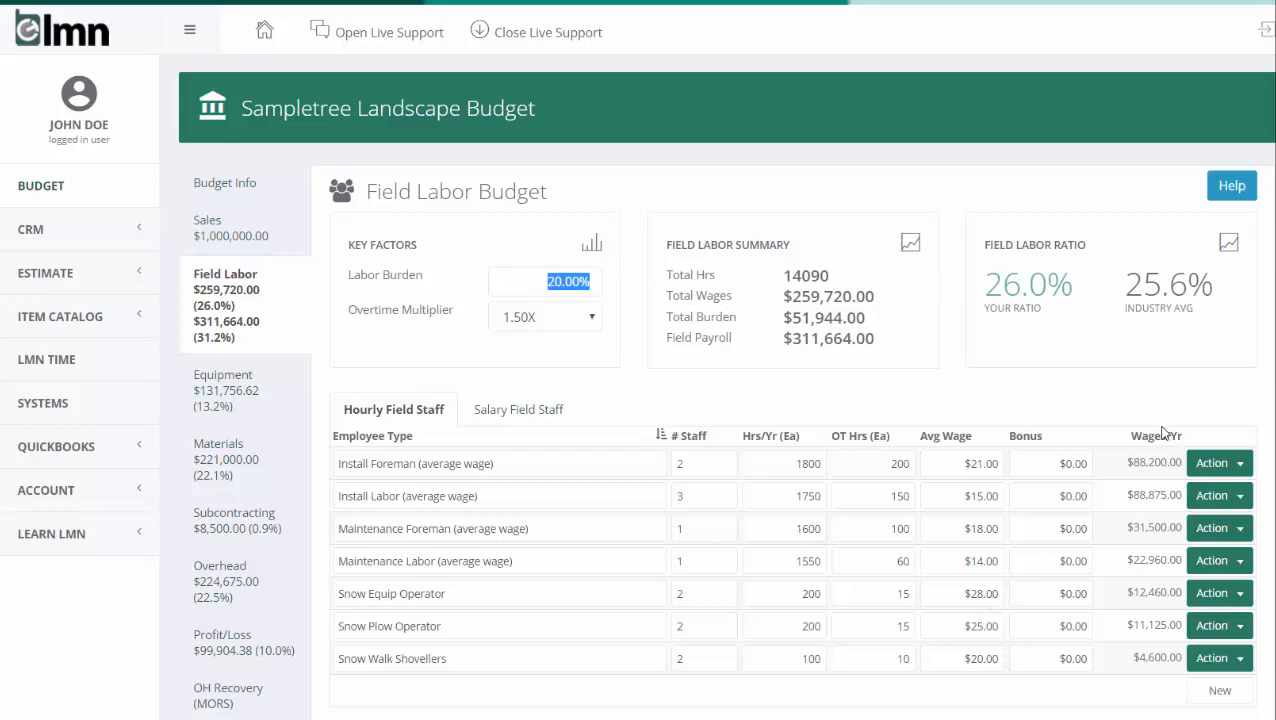
- Review the equipment budget's fuel, repairs, insurance and rental amounts and its equipment list
left_click(226, 390)
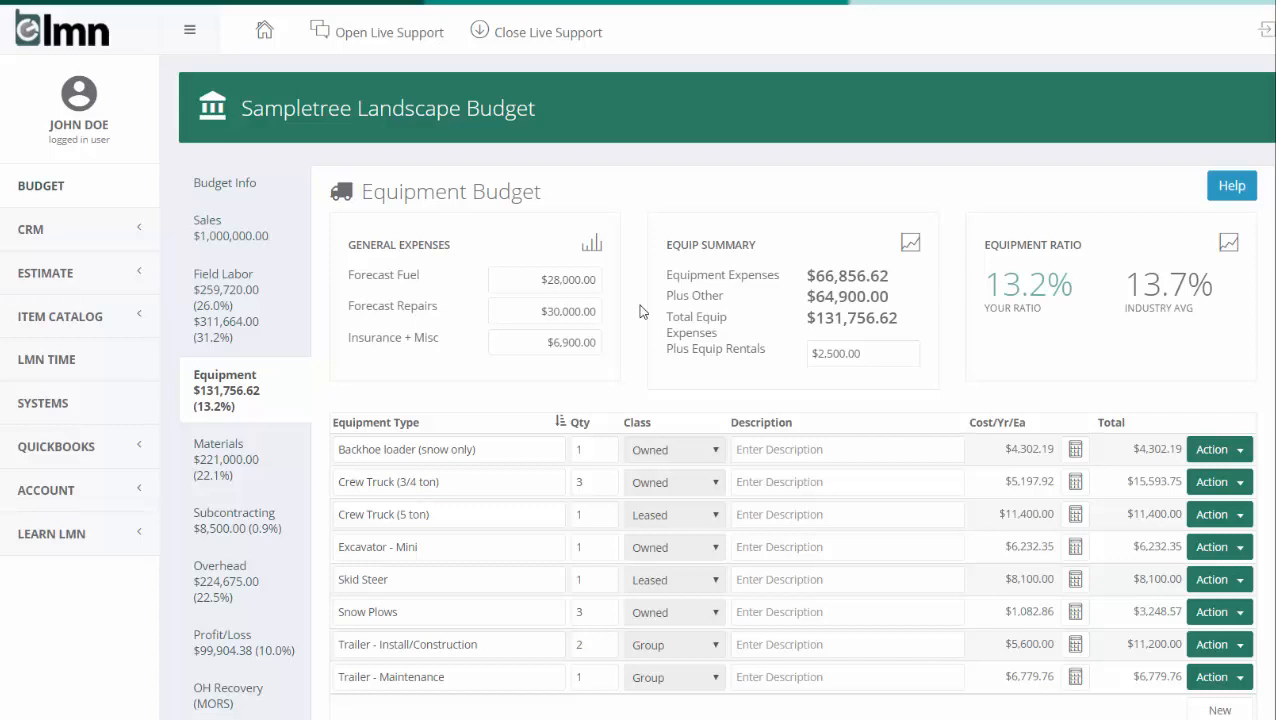
left_click(520, 284)
left_click(525, 309)
left_click(532, 343)
left_click(598, 376)
left_click(896, 364)
scroll(1050, 562, "down", 1)
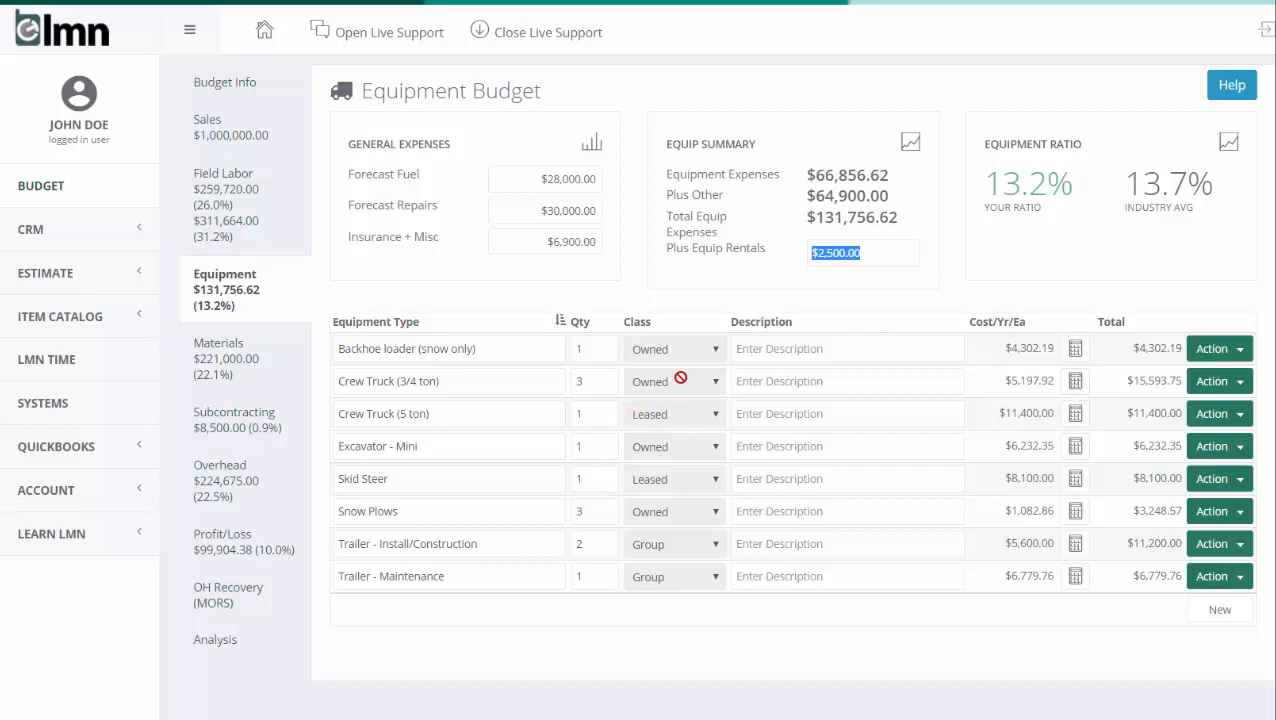
- Examine the owned equipment calculator for the Crew Truck (3/4 ton) and close it
left_click(1075, 382)
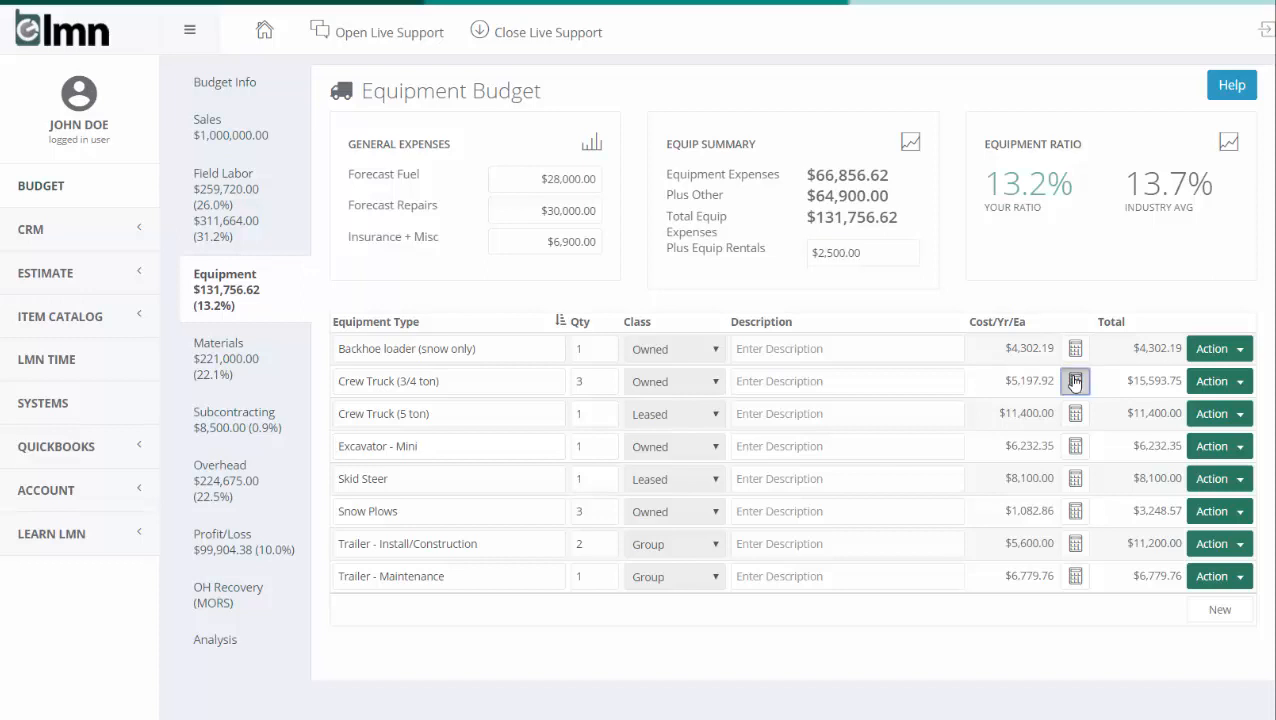
scroll(1194, 313, "down", 2)
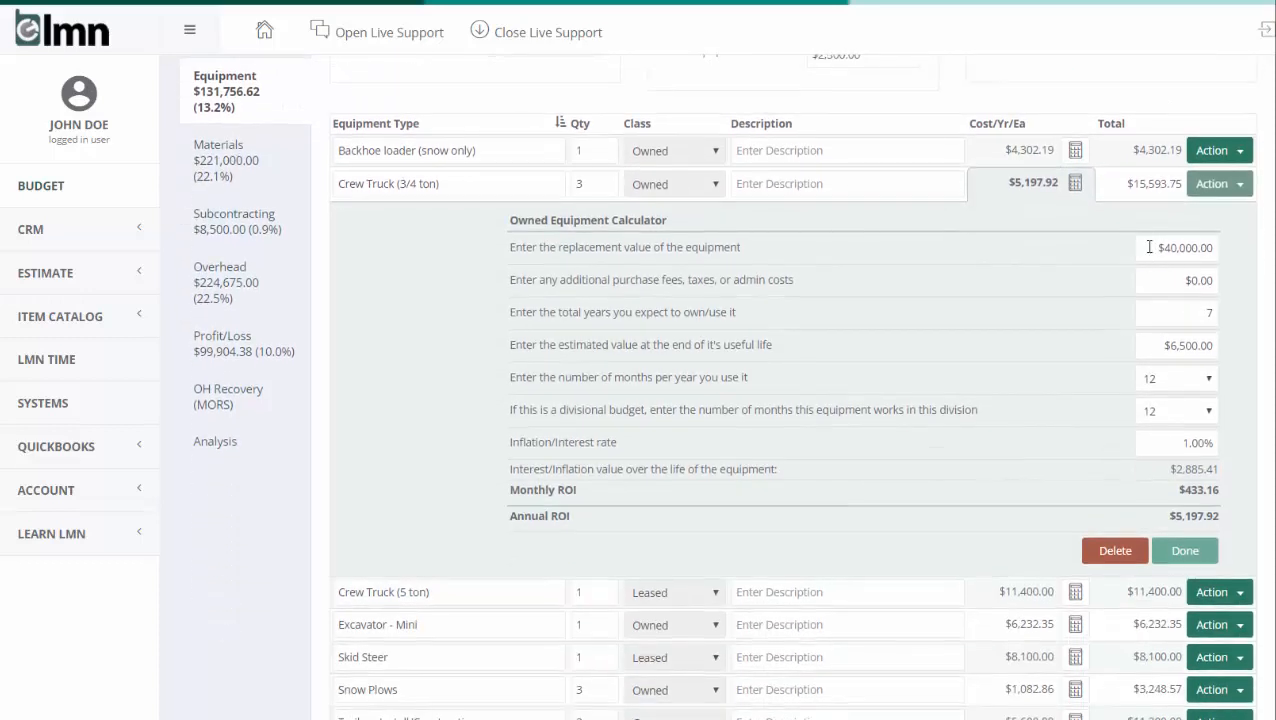
left_click_drag(1146, 248, 1238, 316)
left_click_drag(1151, 349, 1232, 339)
left_click_drag(1158, 450, 1226, 437)
left_click(1182, 550)
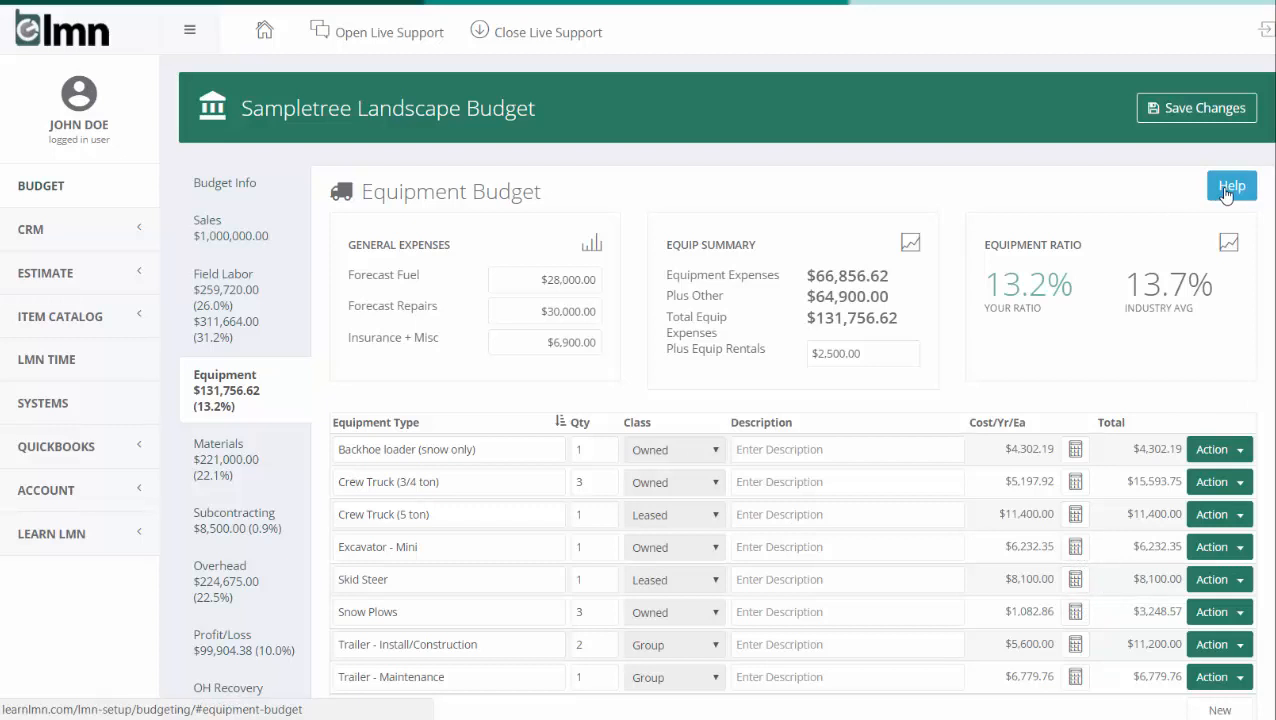
- Review the material and subcontracting expenses of the budget
left_click(200, 456)
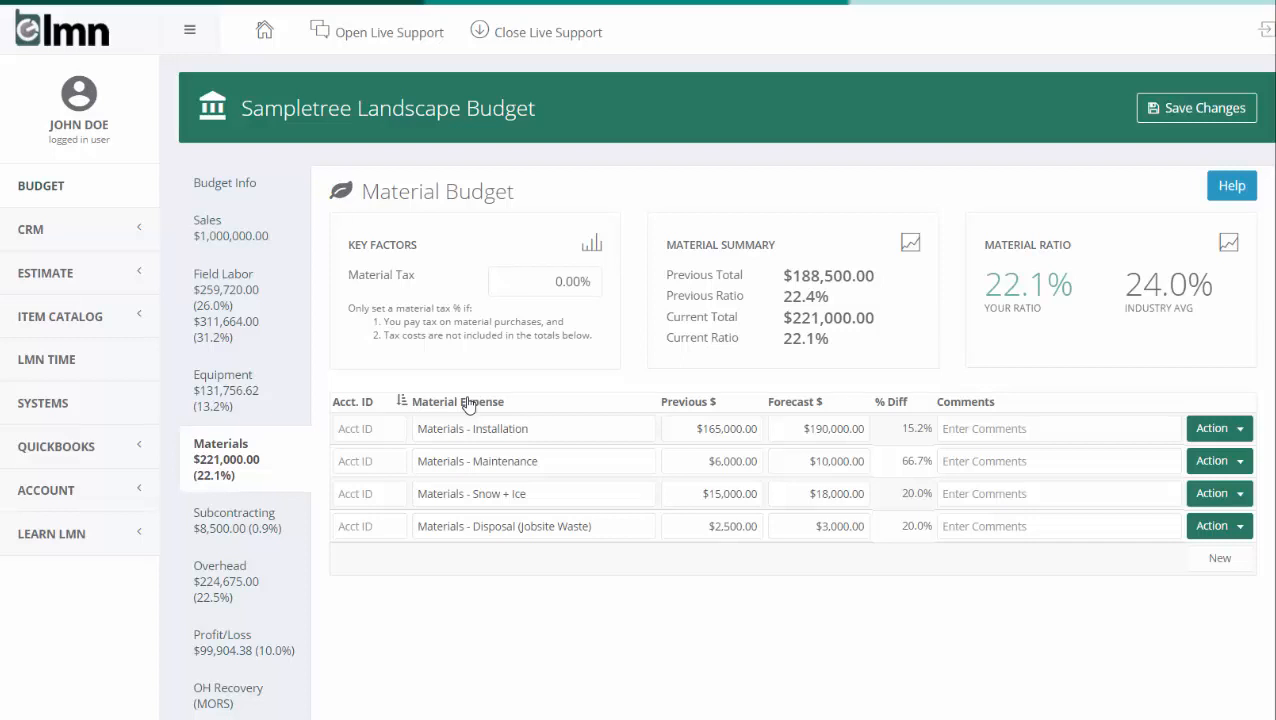
left_click(266, 537)
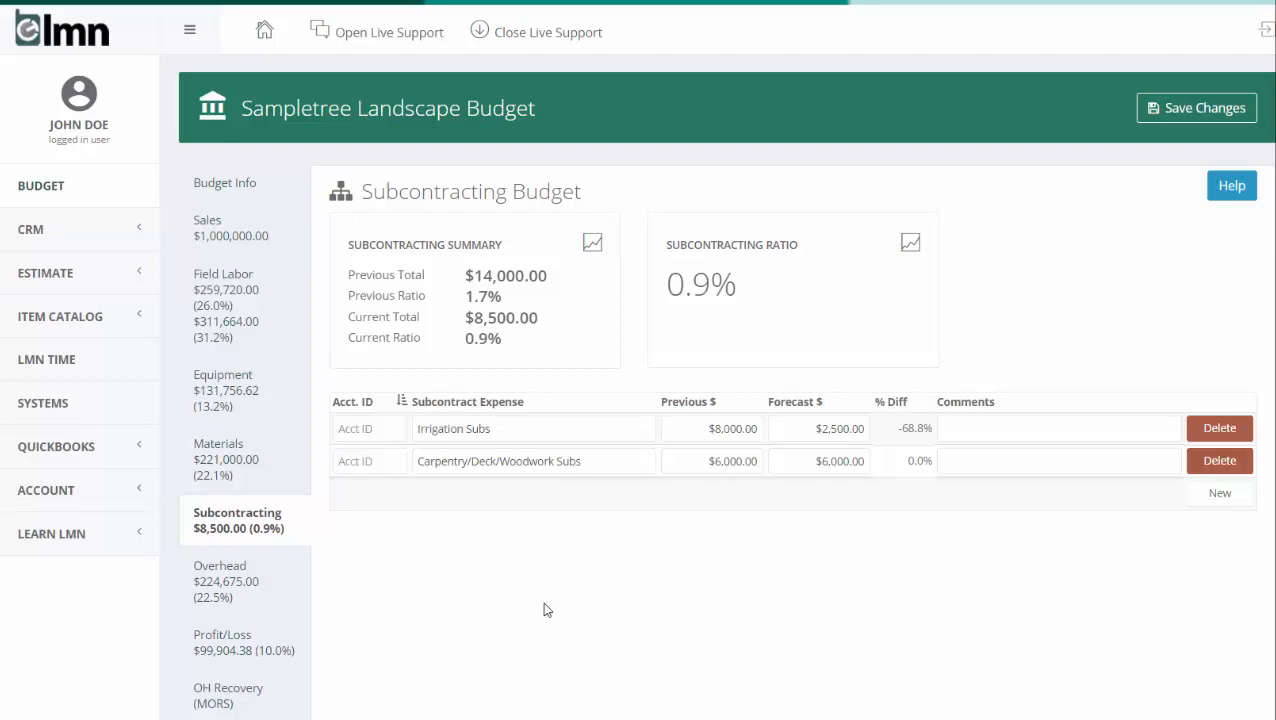
- Review the overhead budget's expenses, wages and equipment lists
left_click(225, 580)
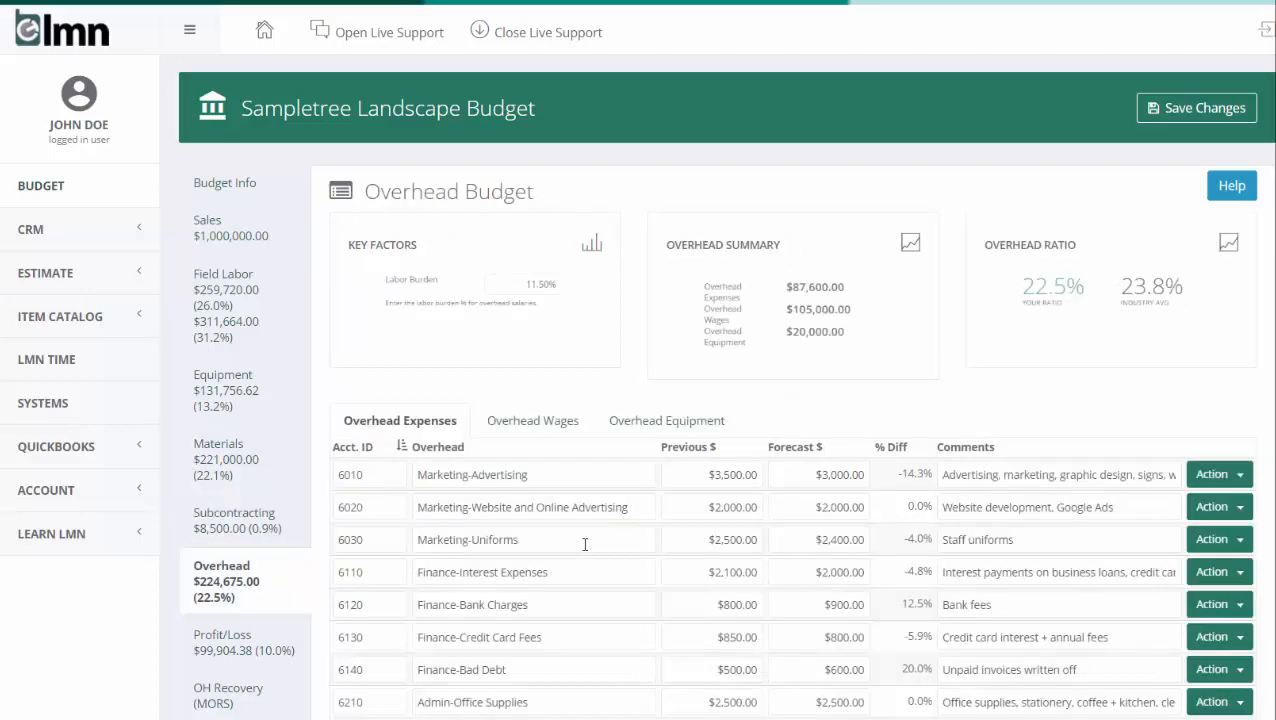
scroll(585, 544, "down", 2)
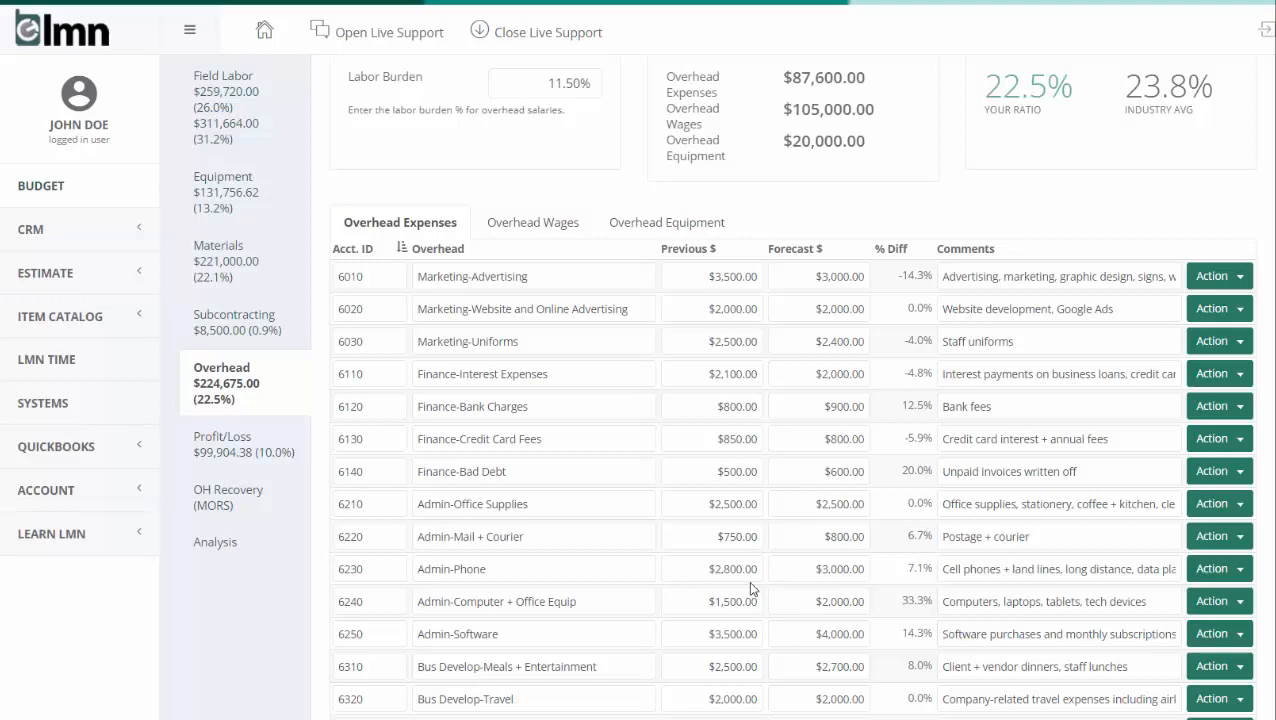
scroll(750, 560, "up", 3)
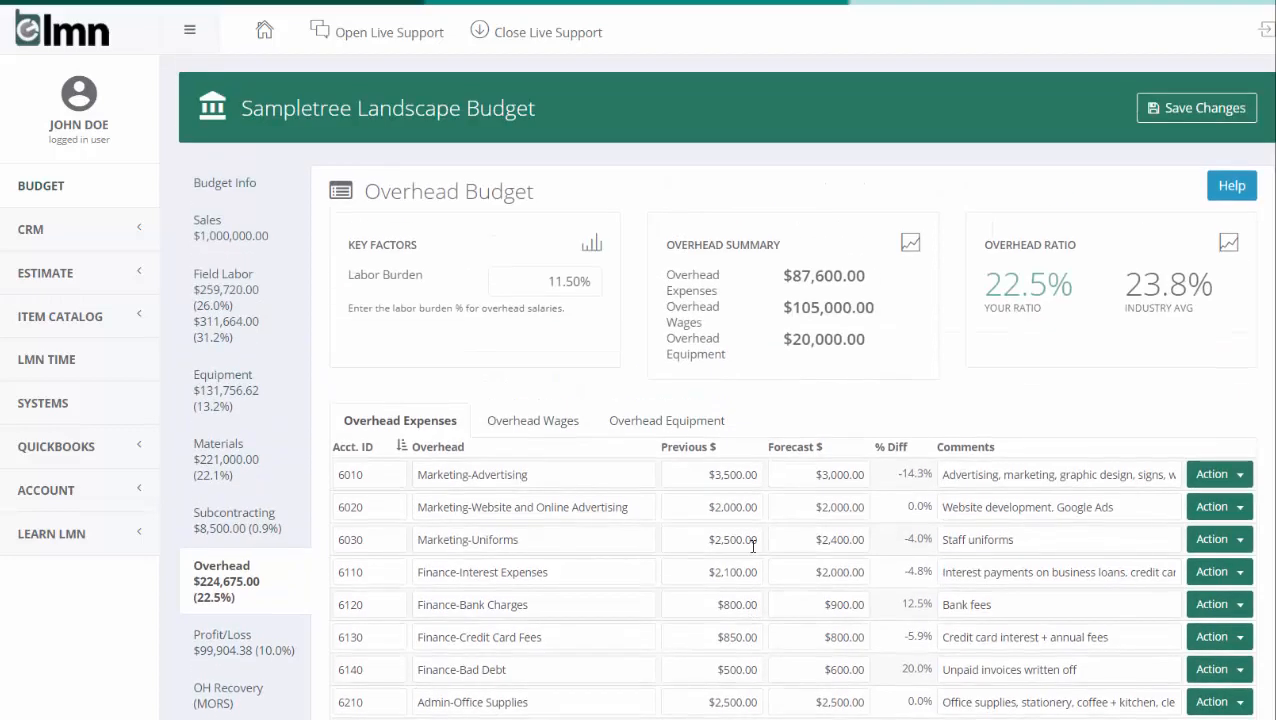
left_click(524, 424)
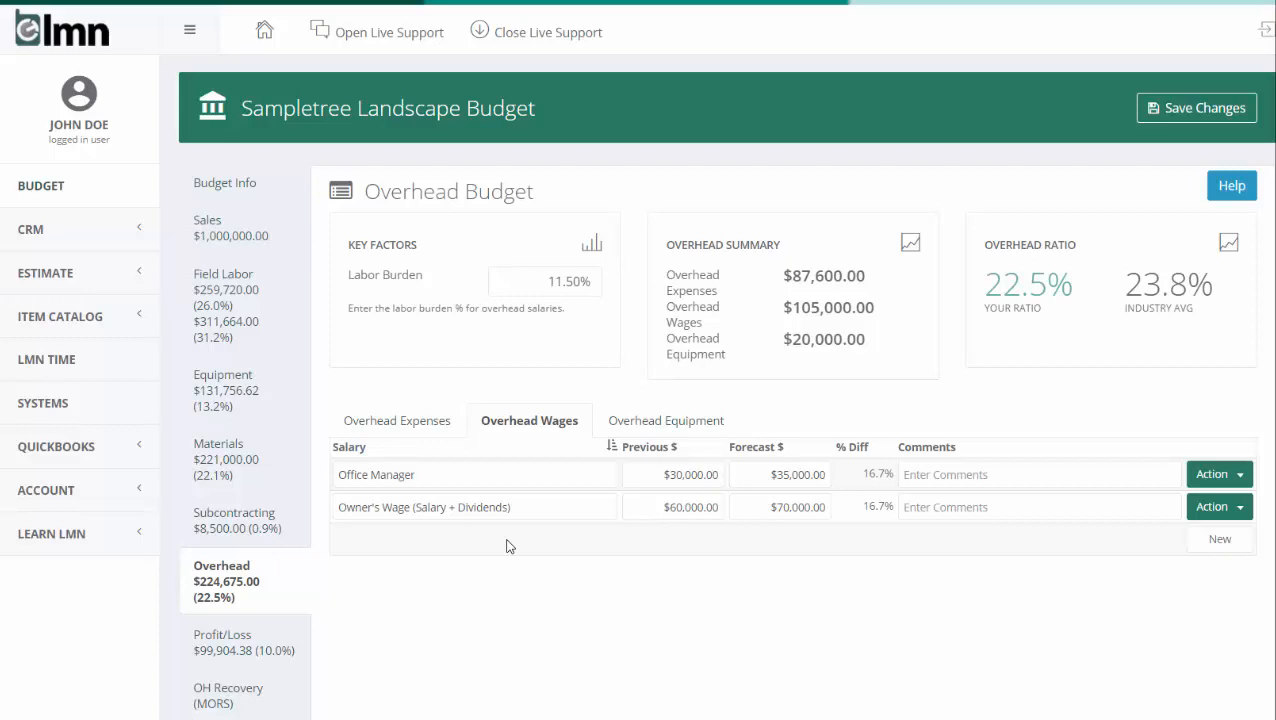
left_click(704, 429)
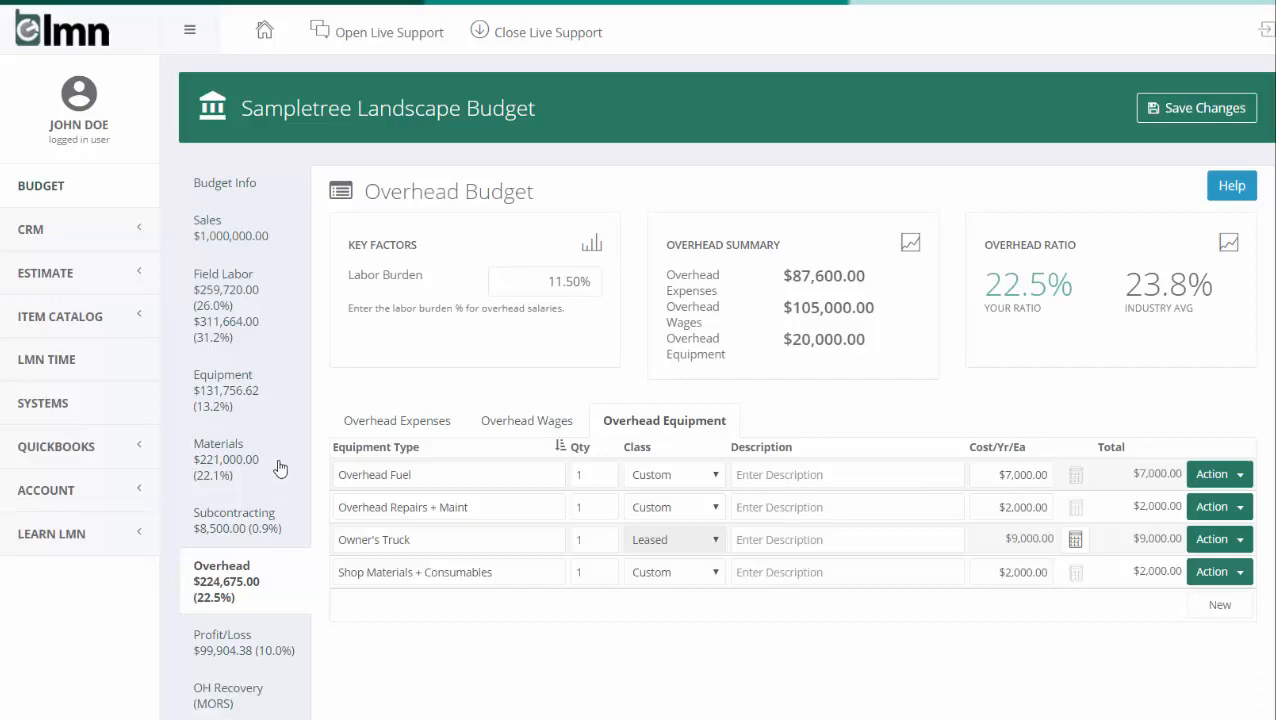
- Examine the budget's profit and loss statement, including net income, profit margin, cost of goods sold and overhead
left_click(206, 663)
scroll(470, 692, "down", 3)
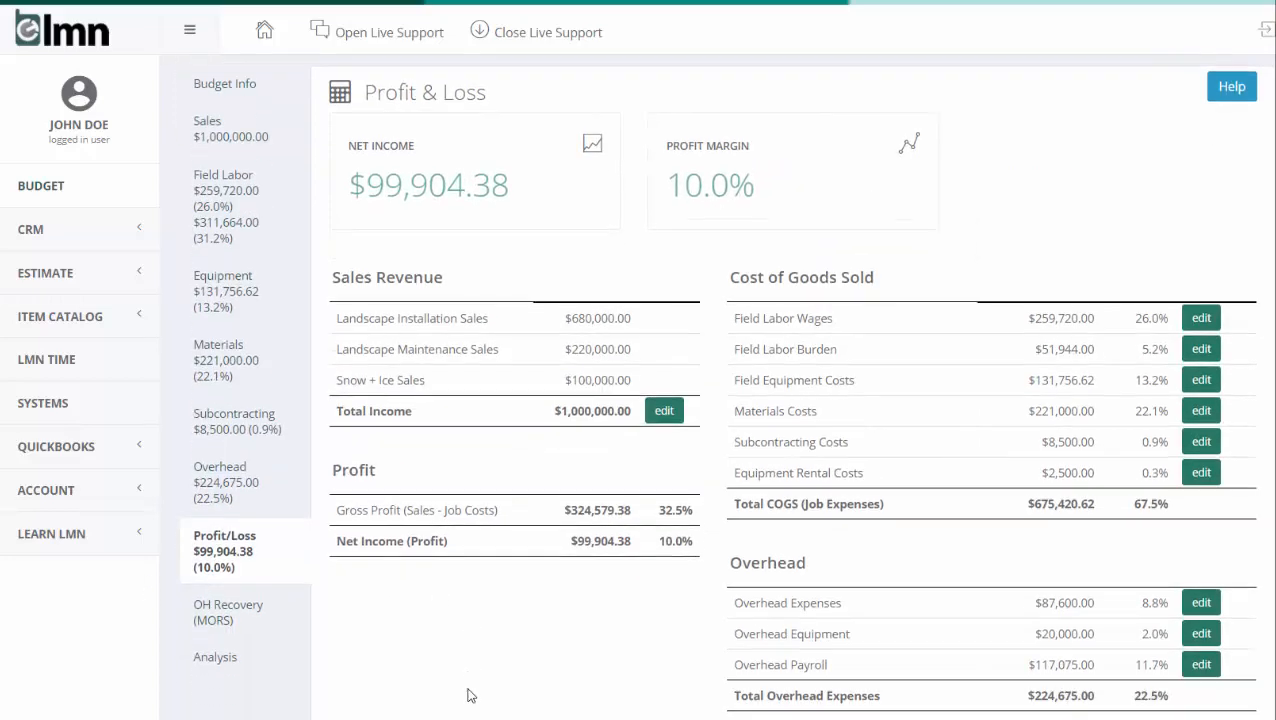
scroll(472, 693, "up", 1)
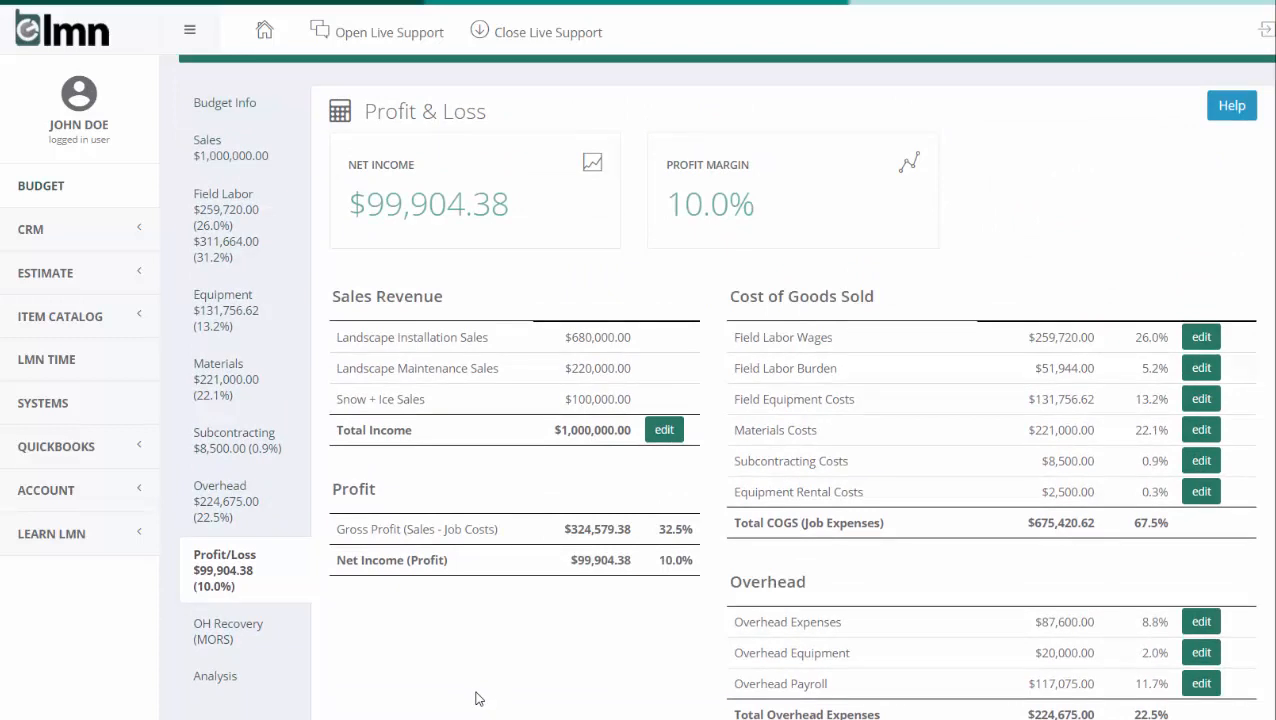
scroll(478, 698, "down", 1)
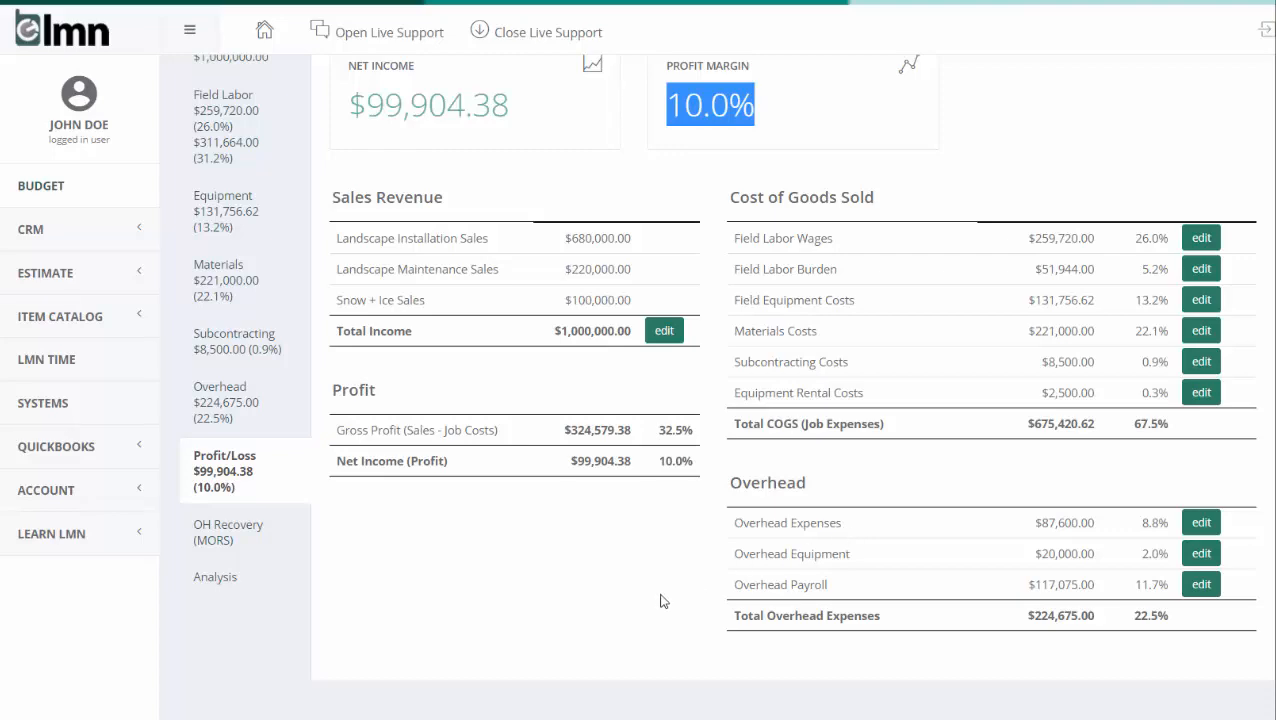
scroll(661, 594, "up", 3)
scroll(470, 593, "down", 2)
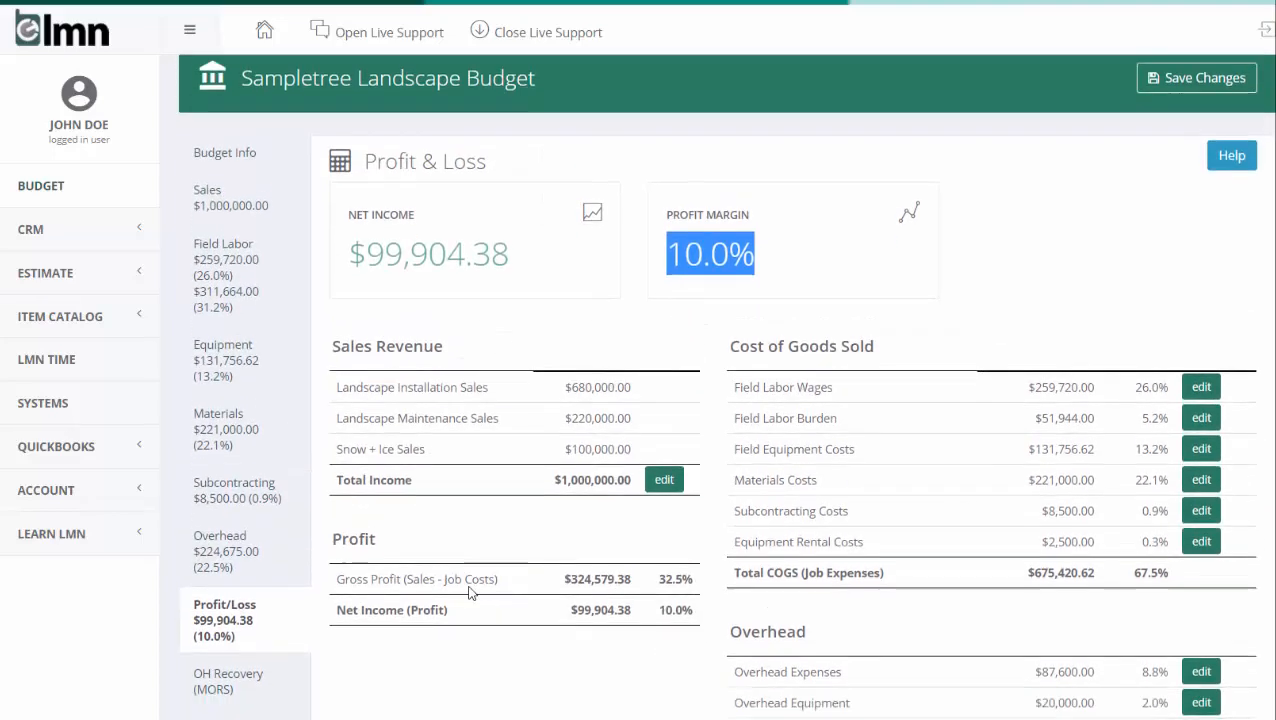
- Review the overhead recovery methods and the markups of the multiple overhead recovery method
left_click(240, 612)
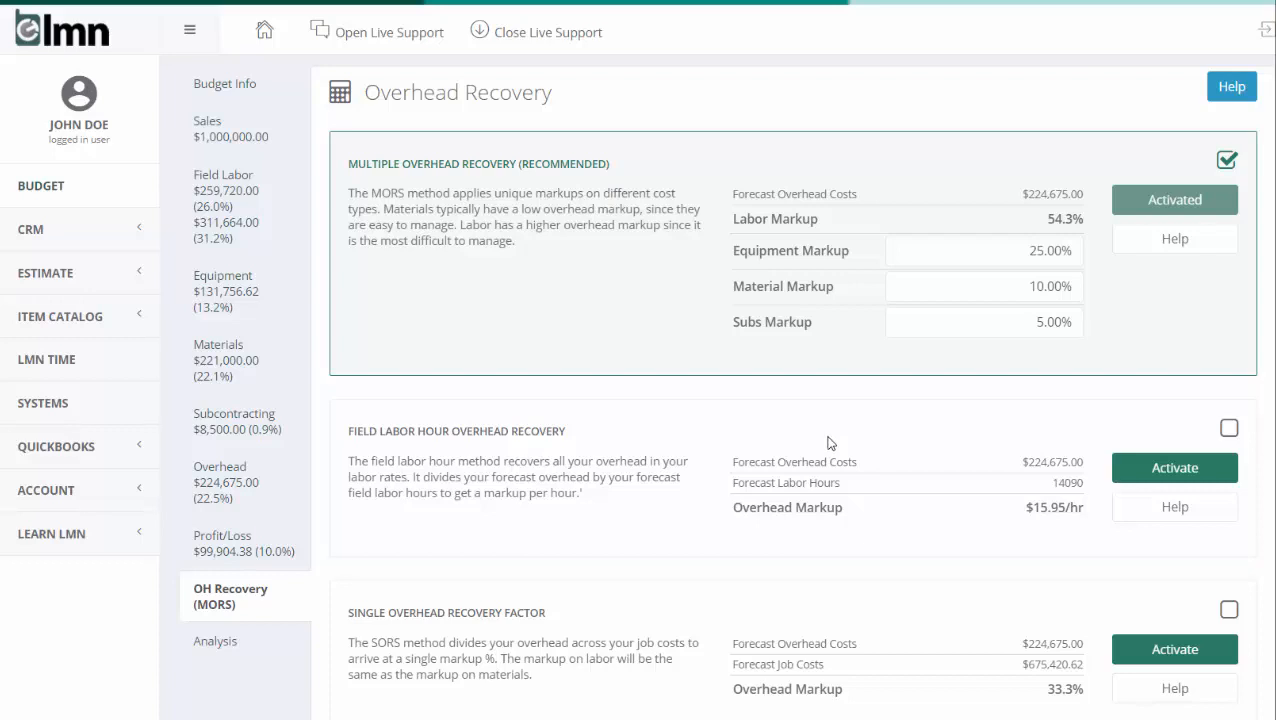
scroll(789, 563, "up", 2)
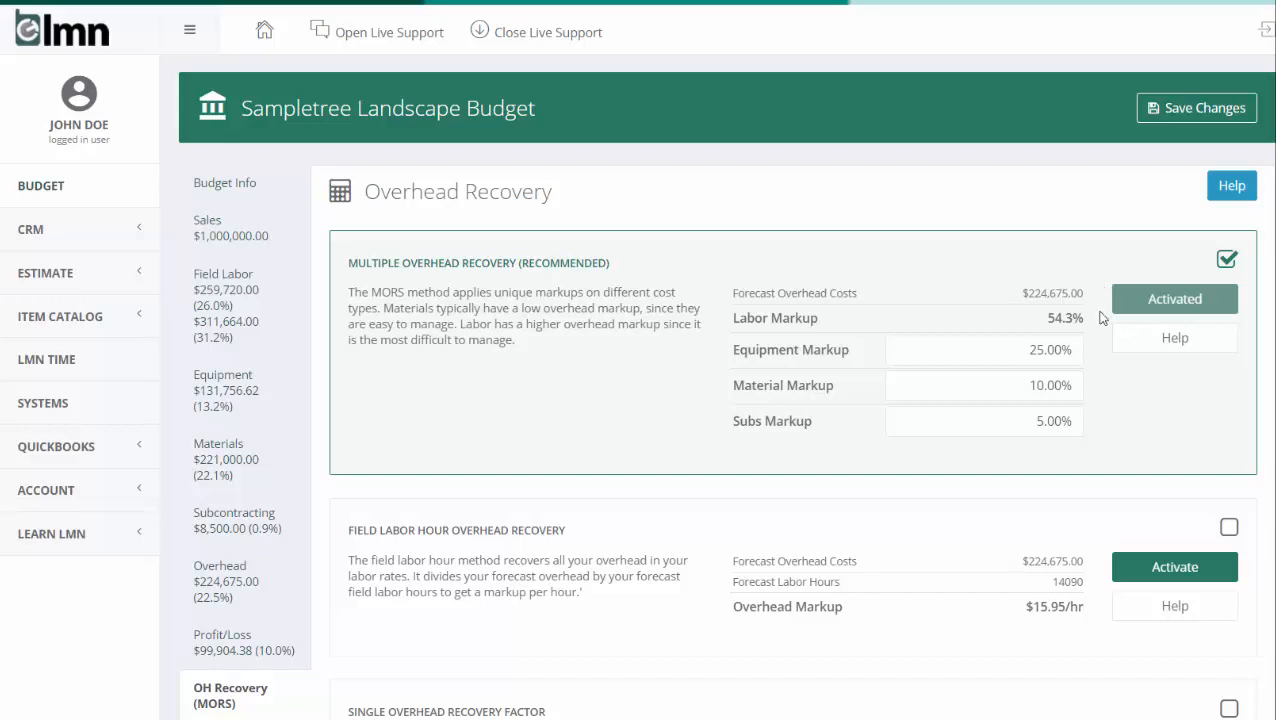
scroll(1102, 310, "down", 1)
- Examine the budget analysis, including the average chargeout rate, budget status and ratio recommendations
left_click(250, 646)
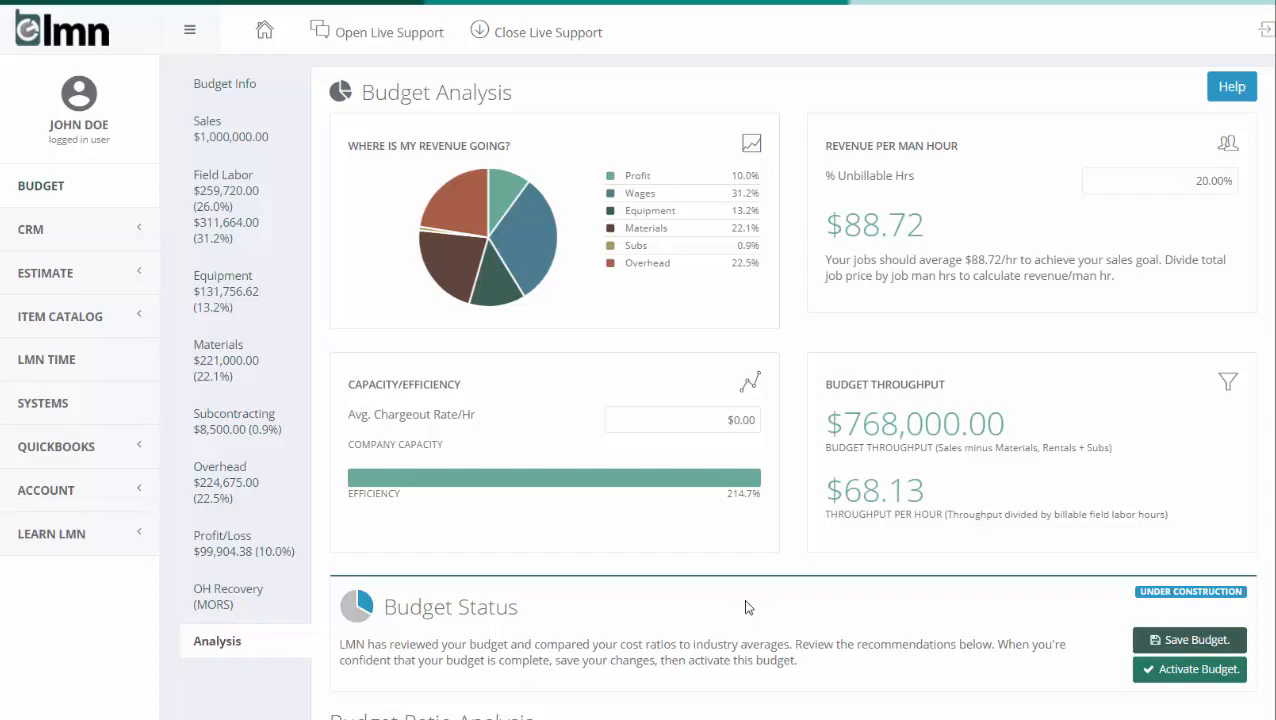
scroll(746, 606, "down", 2)
scroll(940, 420, "up", 2)
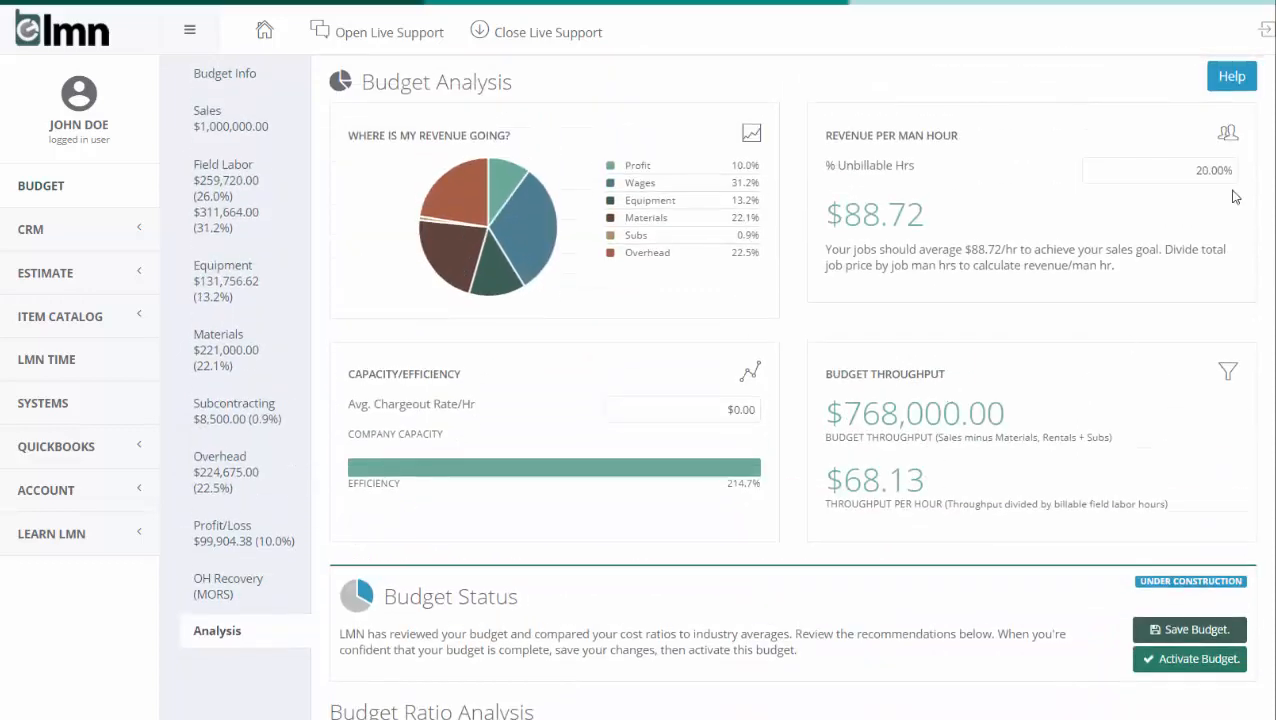
left_click(692, 402)
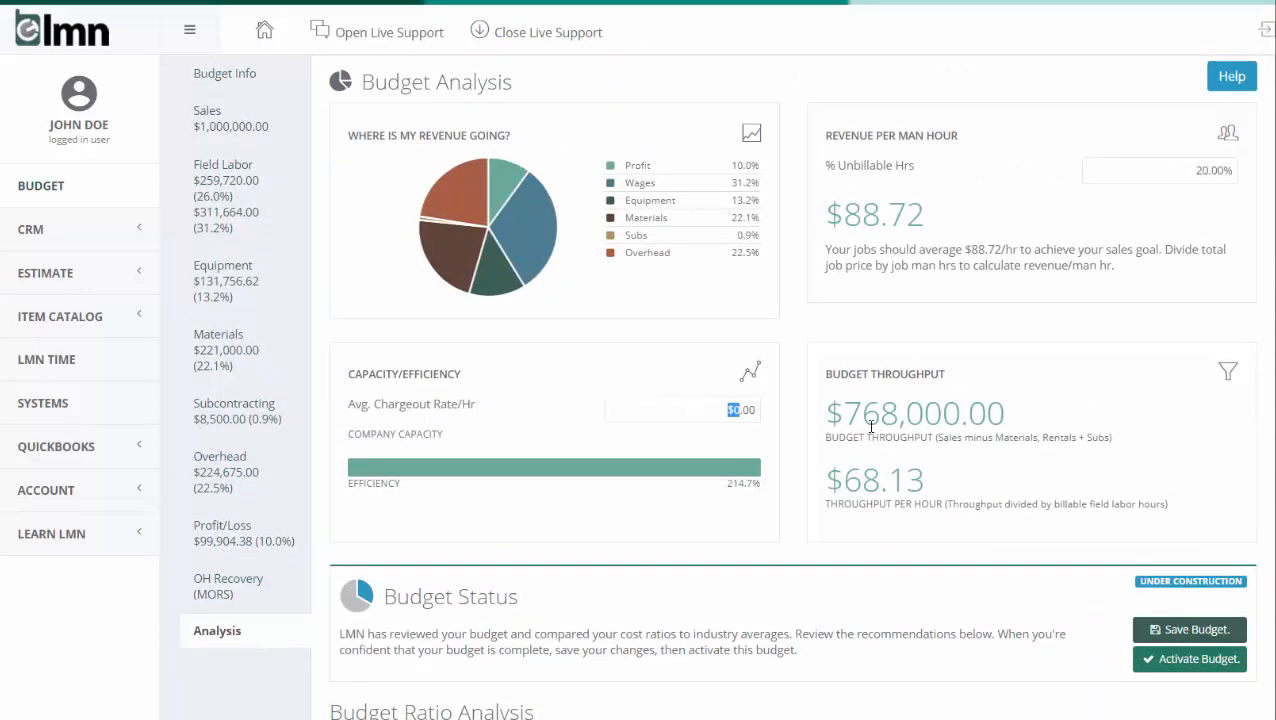
scroll(943, 353, "down", 2)
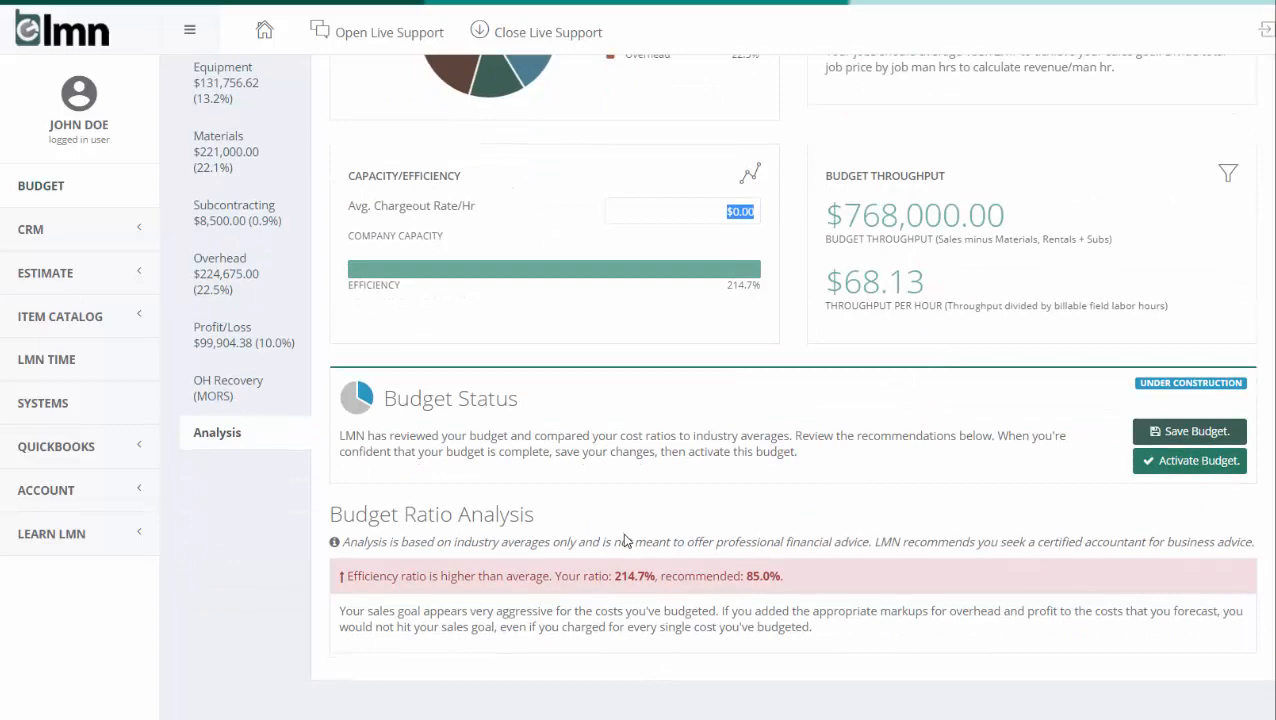
scroll(624, 540, "up", 3)
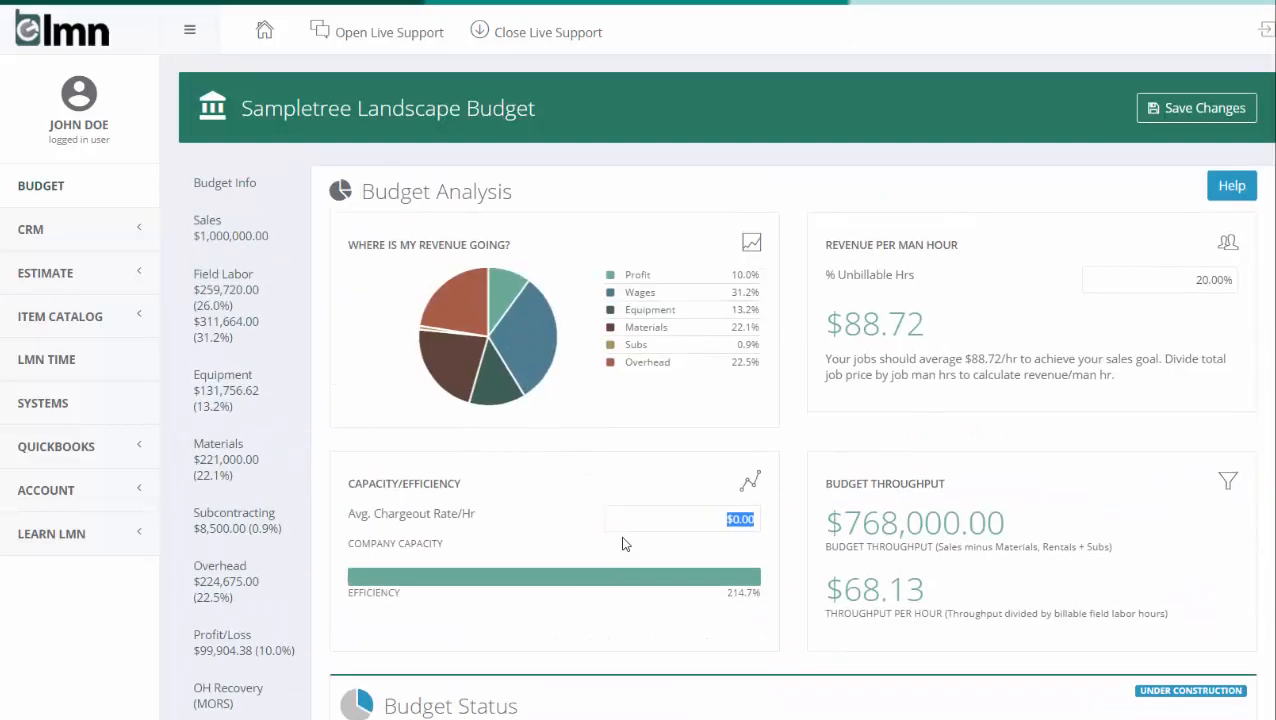